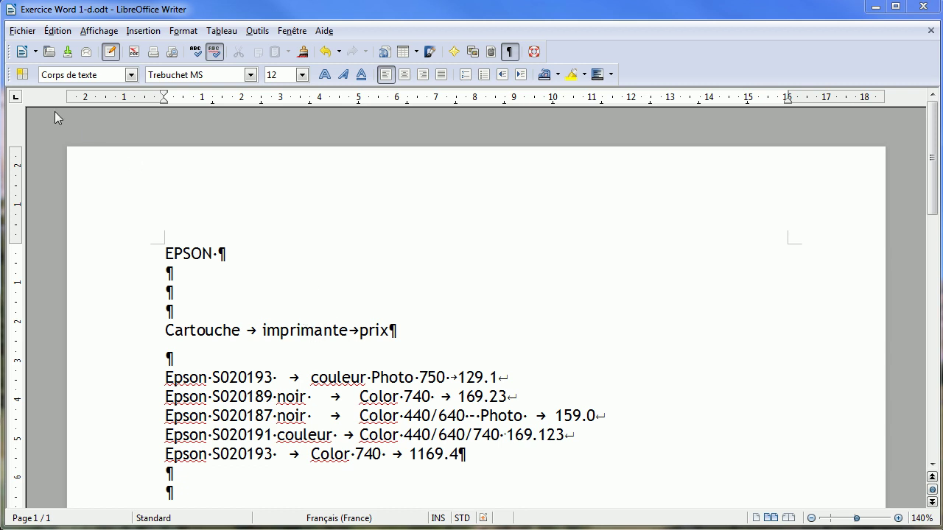
- Add a centred tab stop at 8 cm to the line with Cartouche, imprimante and prix
{"action": "left_click", "coordinate": [15, 102]}
{"action": "left_click", "coordinate": [15, 99]}
{"action": "left_click", "coordinate": [15, 99]}
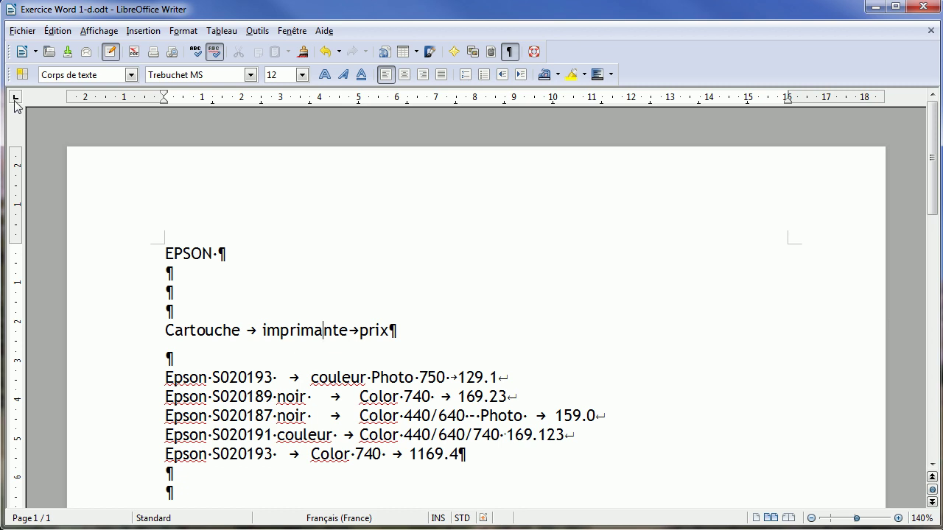
{"action": "left_click", "coordinate": [15, 99]}
{"action": "left_click", "coordinate": [15, 100]}
{"action": "left_click", "coordinate": [15, 99]}
{"action": "left_click", "coordinate": [15, 100]}
{"action": "left_click", "coordinate": [474, 99]}
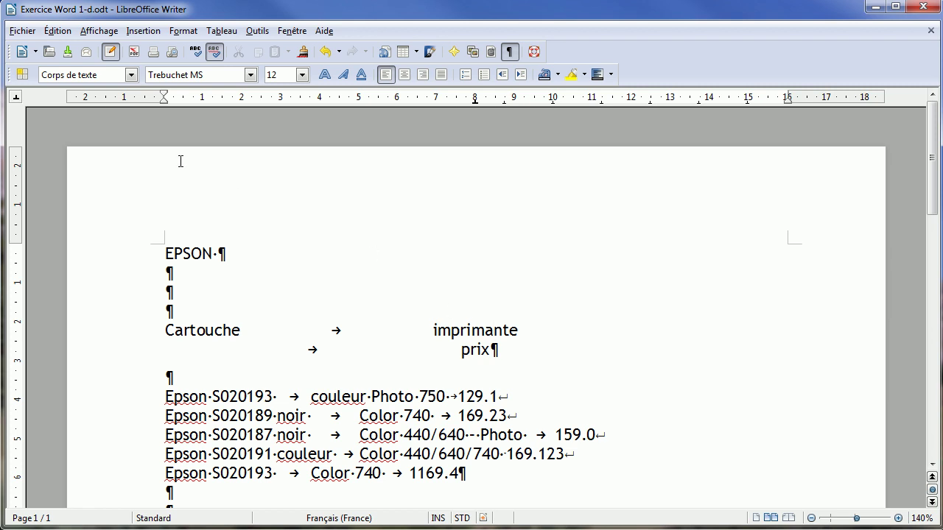
- Add a right-aligned tab stop at 14 cm to the column heading line
{"action": "left_click", "coordinate": [15, 101]}
{"action": "left_click", "coordinate": [16, 102]}
{"action": "left_click", "coordinate": [710, 103]}
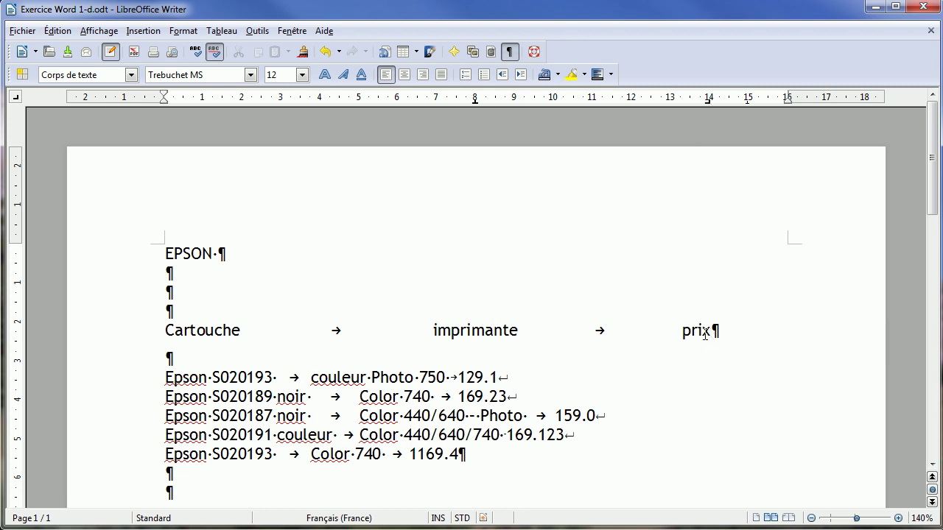
- Insert a tab before Cartouche and set a left-aligned tab stop for it at 1 cm
{"action": "left_click", "coordinate": [212, 330]}
{"action": "key", "text": "Tab"}
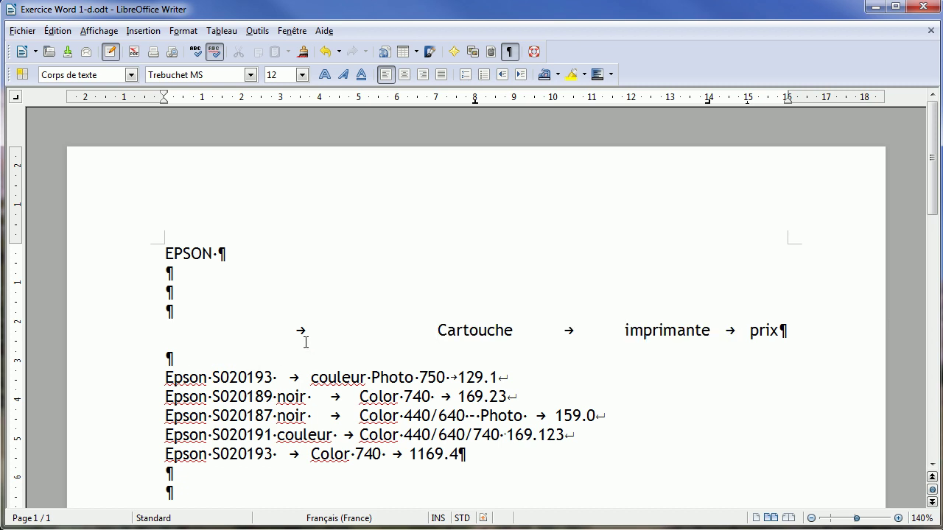
{"action": "left_click", "coordinate": [15, 98]}
{"action": "left_click", "coordinate": [201, 99]}
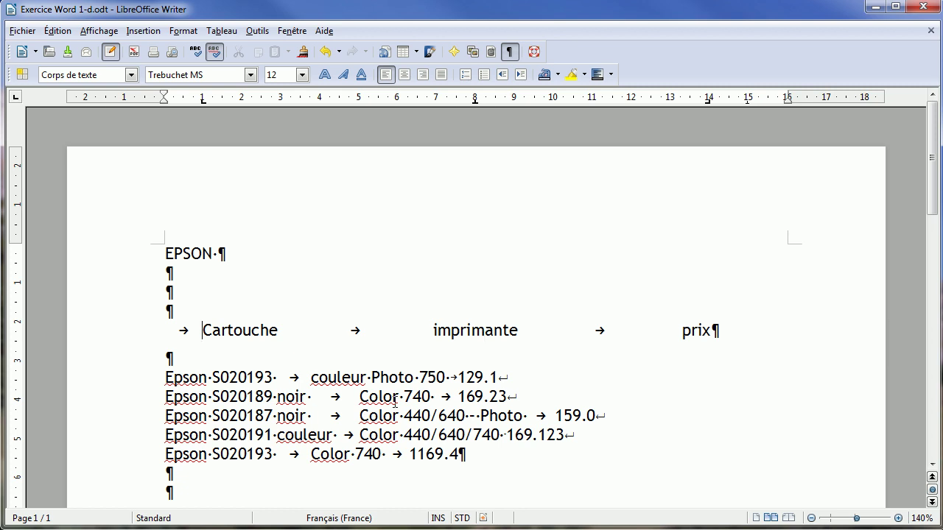
- Select all the Epson cartridge lines and give them a centred tab stop at about 8 cm
{"action": "triple_click", "coordinate": [184, 378]}
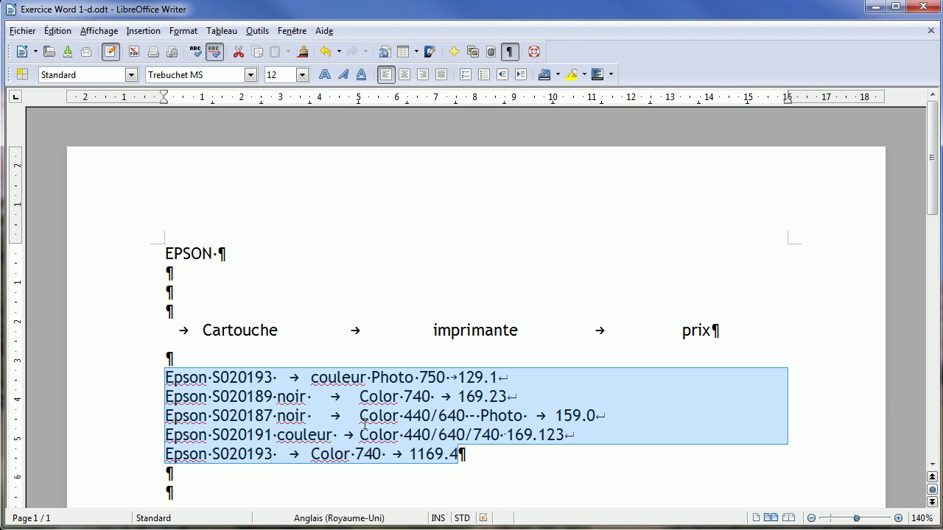
{"action": "left_click", "coordinate": [16, 100]}
{"action": "left_click", "coordinate": [475, 98]}
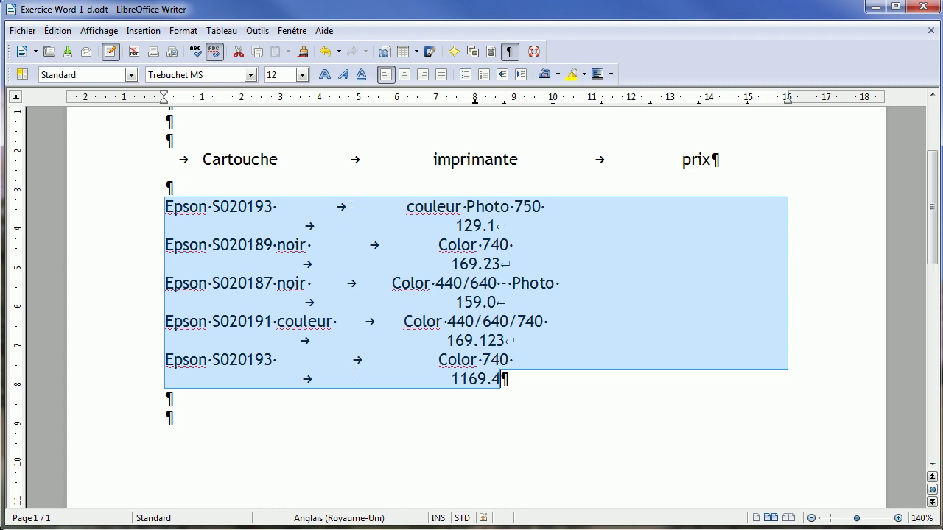
- Add a decimal tab stop at about 13.5 cm to the selected cartridge lines for the prices
{"action": "left_click", "coordinate": [17, 98]}
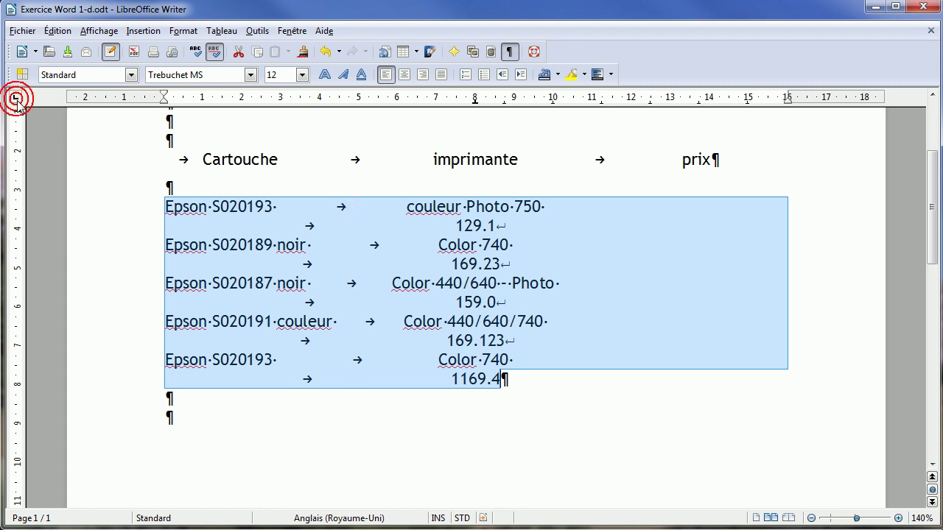
{"action": "left_click", "coordinate": [16, 99]}
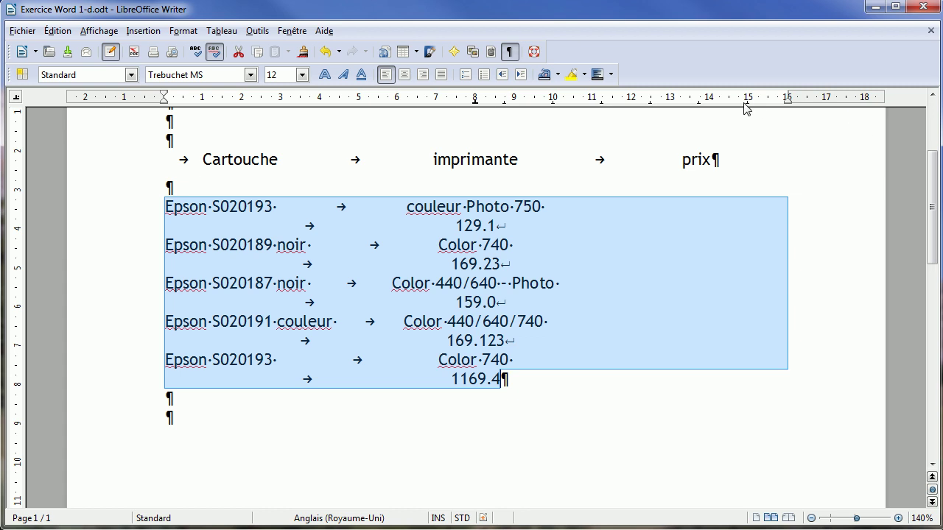
{"action": "left_click", "coordinate": [692, 100]}
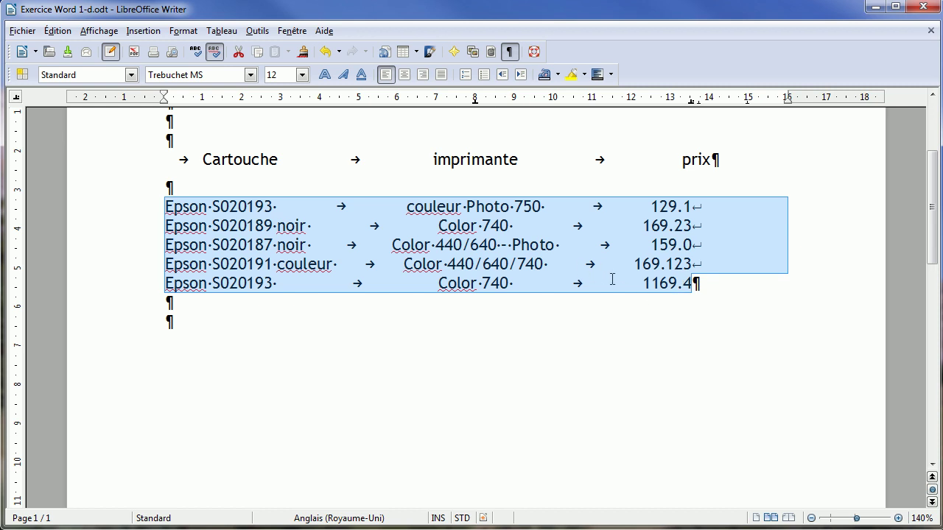
- Set the line spacing of the cartridge list paragraph to 1,5 ligne
{"action": "left_click", "coordinate": [664, 208]}
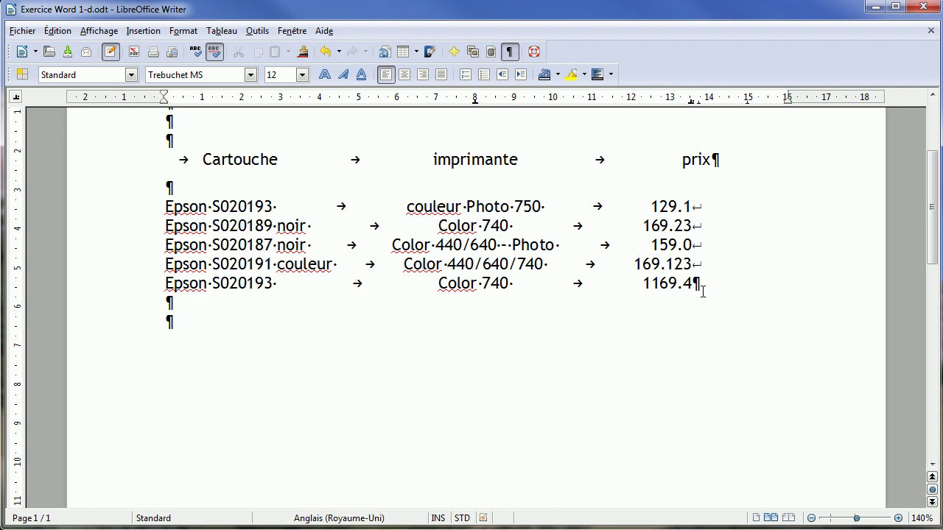
{"action": "left_click", "coordinate": [184, 31]}
{"action": "left_click", "coordinate": [214, 89]}
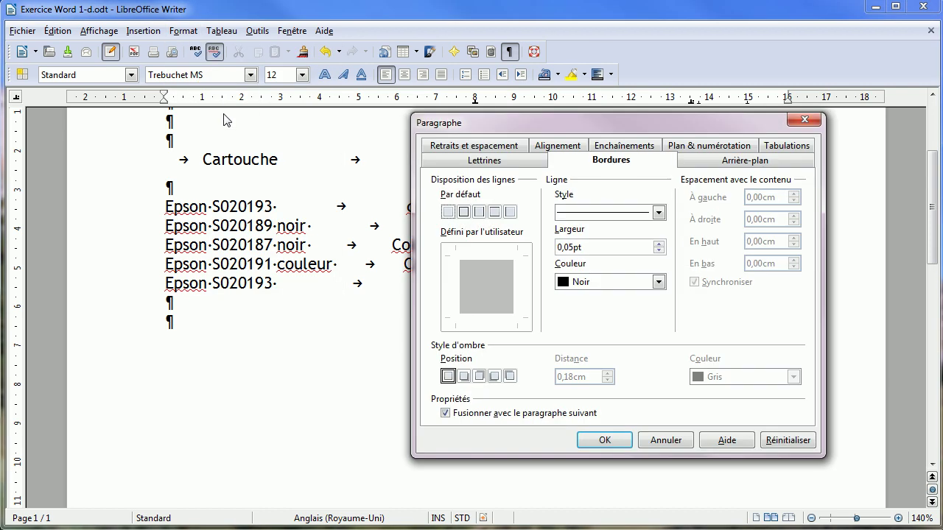
{"action": "left_click", "coordinate": [488, 148]}
{"action": "left_click", "coordinate": [516, 361]}
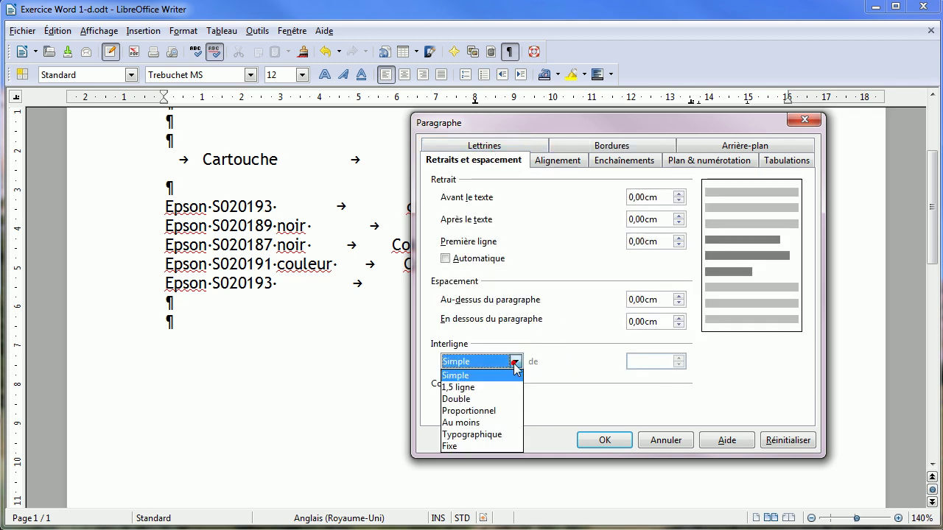
{"action": "left_click", "coordinate": [470, 387]}
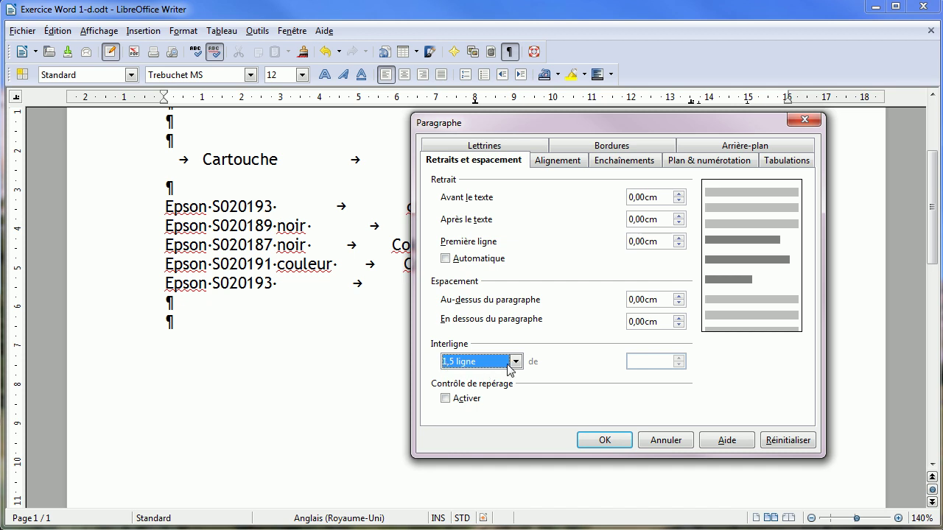
{"action": "left_click", "coordinate": [600, 444]}
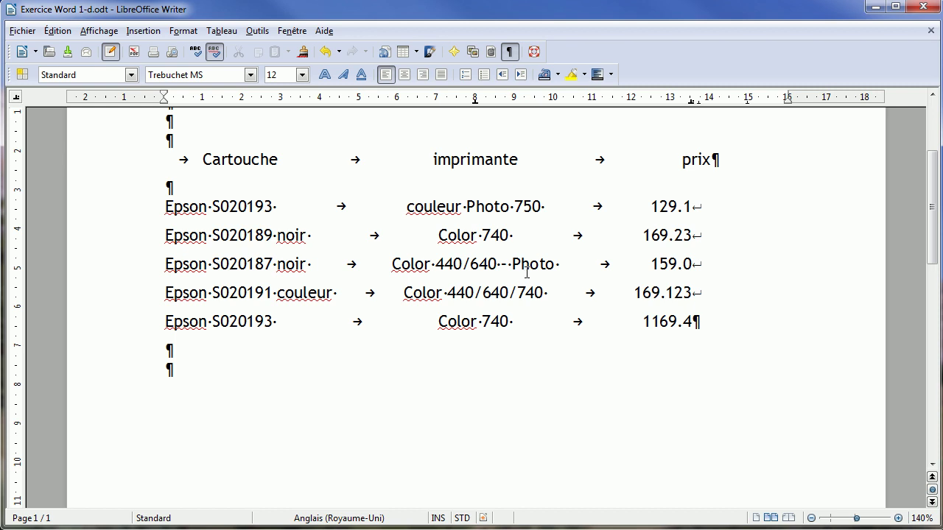
- Make the cartridge list's 13,51 cm decimal tab align on the point and fill it with a dashed leader
{"action": "scroll", "coordinate": [515, 278], "scroll_direction": "up", "scroll_amount": 3}
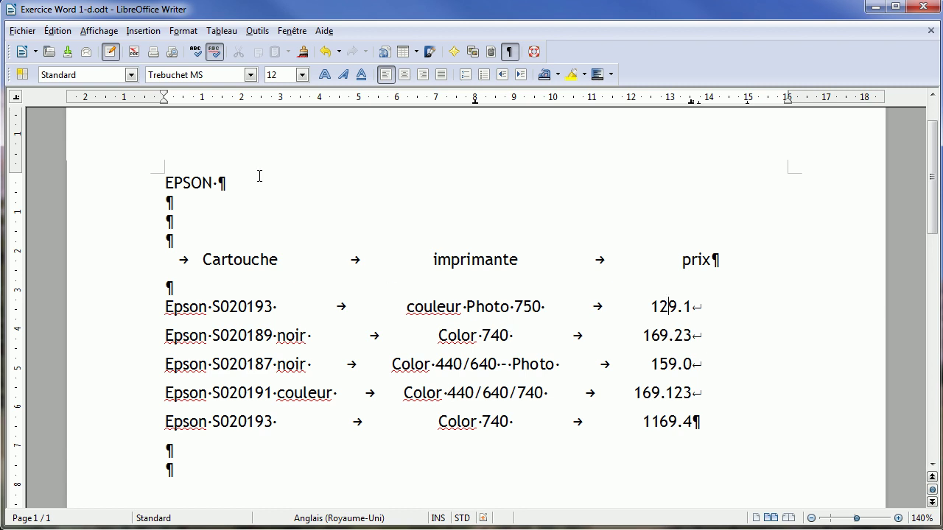
{"action": "left_click", "coordinate": [189, 32]}
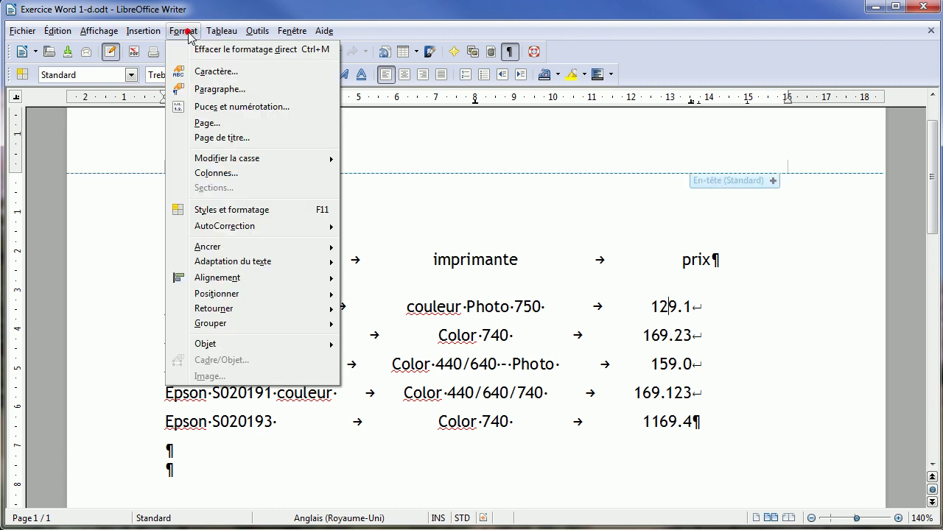
{"action": "left_click", "coordinate": [227, 89]}
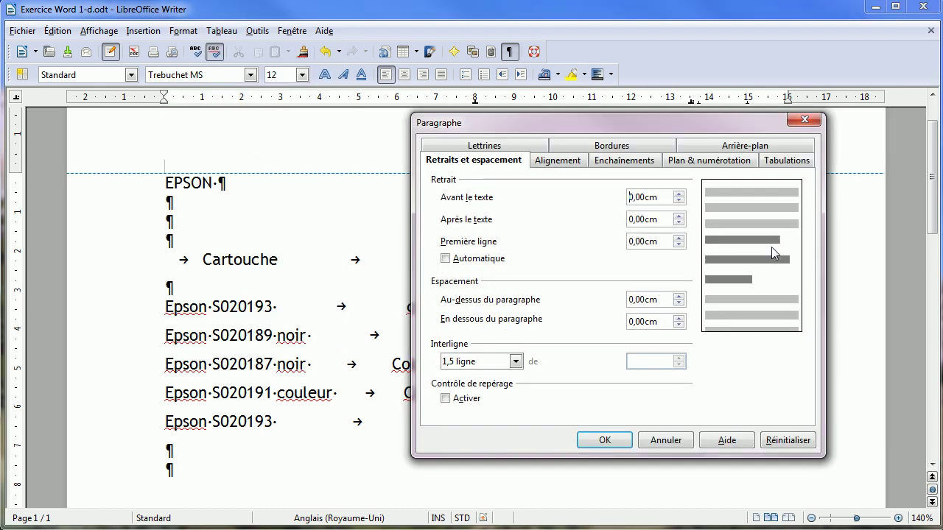
{"action": "left_click", "coordinate": [788, 164]}
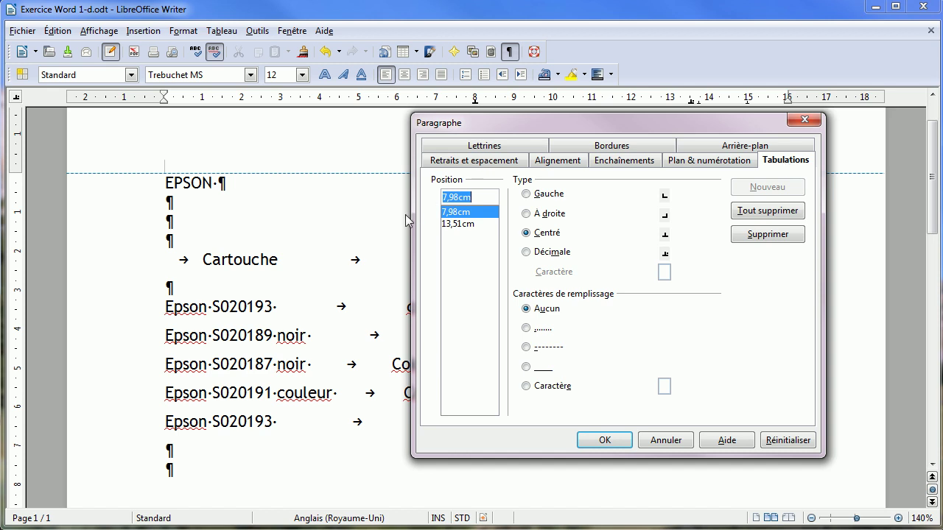
{"action": "left_click", "coordinate": [462, 224]}
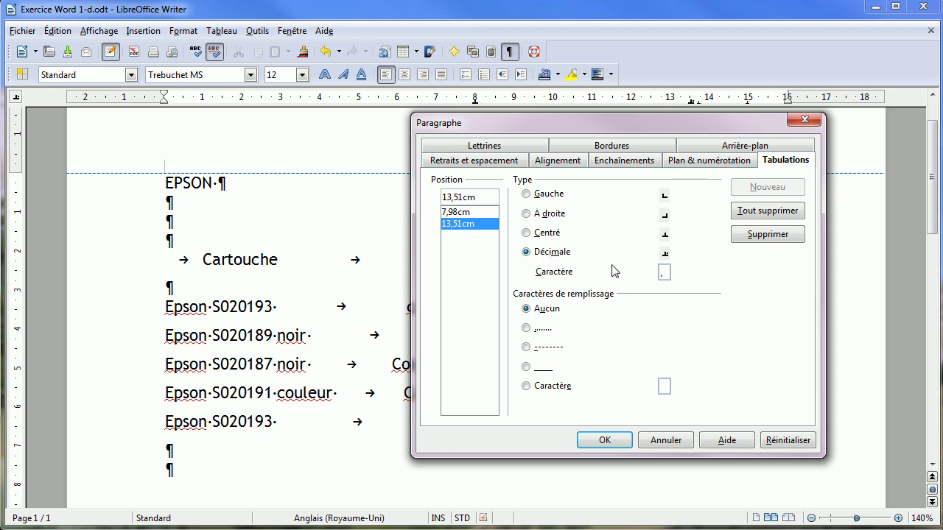
{"action": "left_click", "coordinate": [660, 273]}
{"action": "left_click", "coordinate": [525, 347]}
{"action": "left_click", "coordinate": [605, 443]}
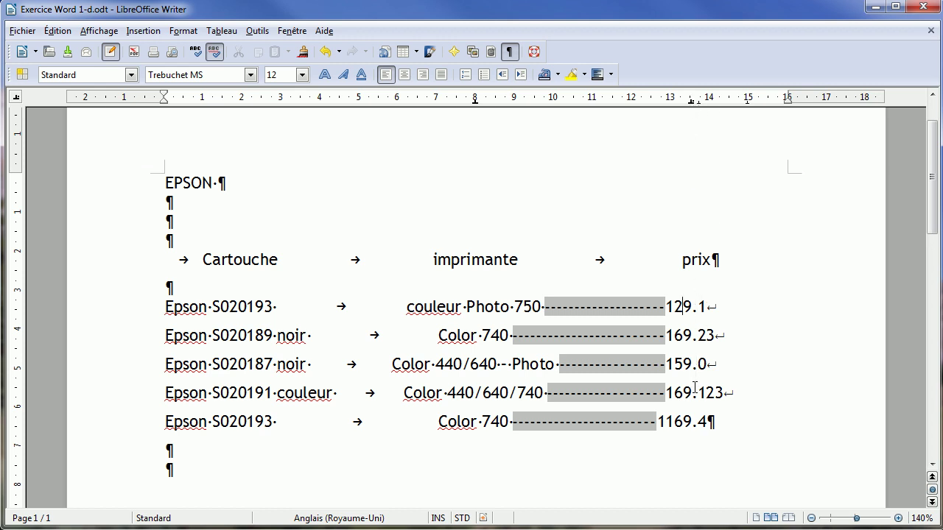
- Try a space as thousands separator in the price 1169.4 and undo it
{"action": "left_click", "coordinate": [667, 421]}
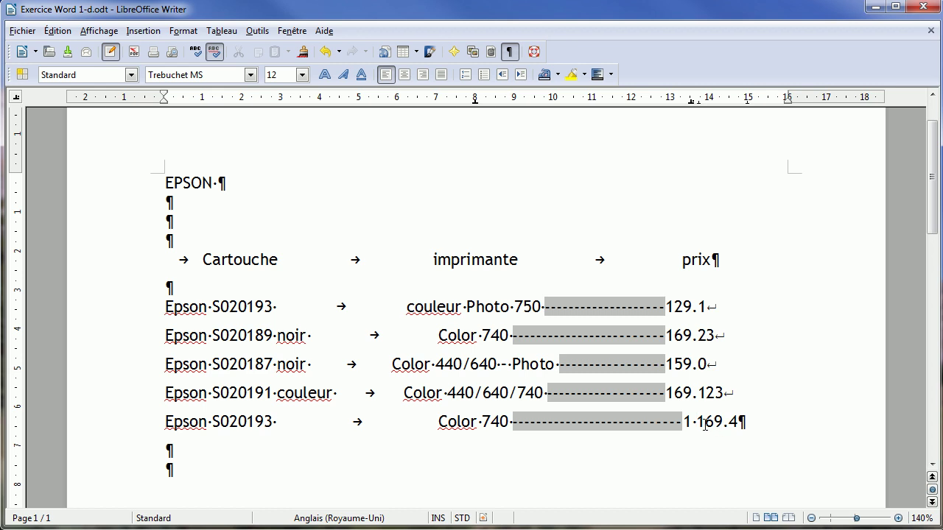
{"action": "left_click", "coordinate": [325, 51]}
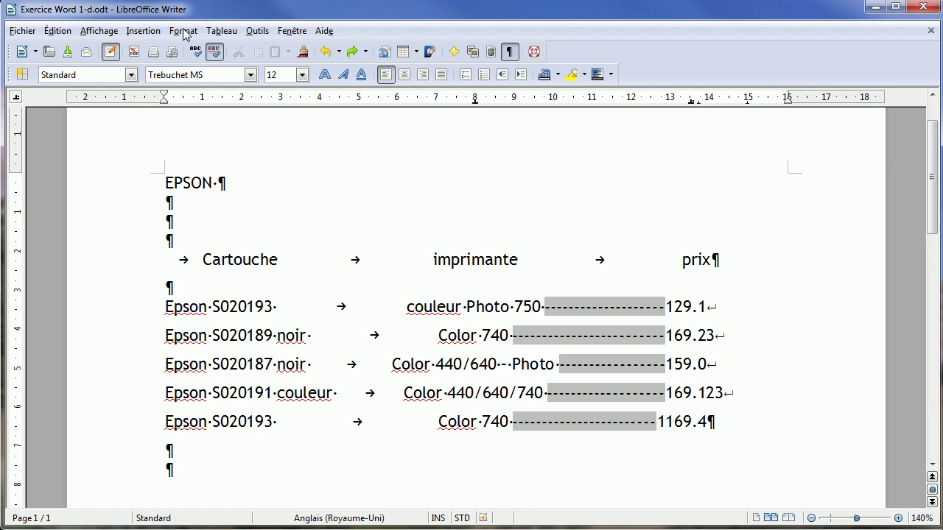
- Add a dashed leader to the centred 7,98 cm tab stop of the cartridge list
{"action": "double_click", "coordinate": [475, 105]}
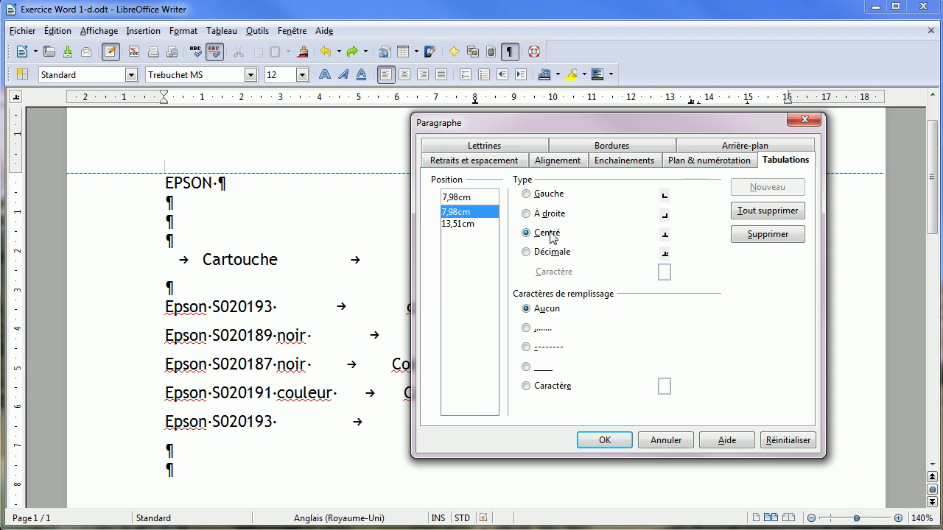
{"action": "left_click", "coordinate": [525, 347]}
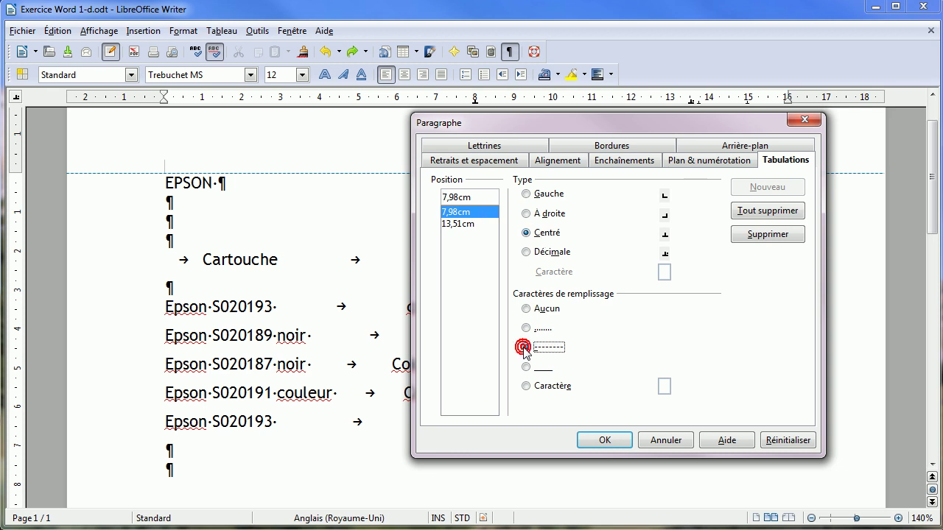
{"action": "left_click", "coordinate": [607, 442]}
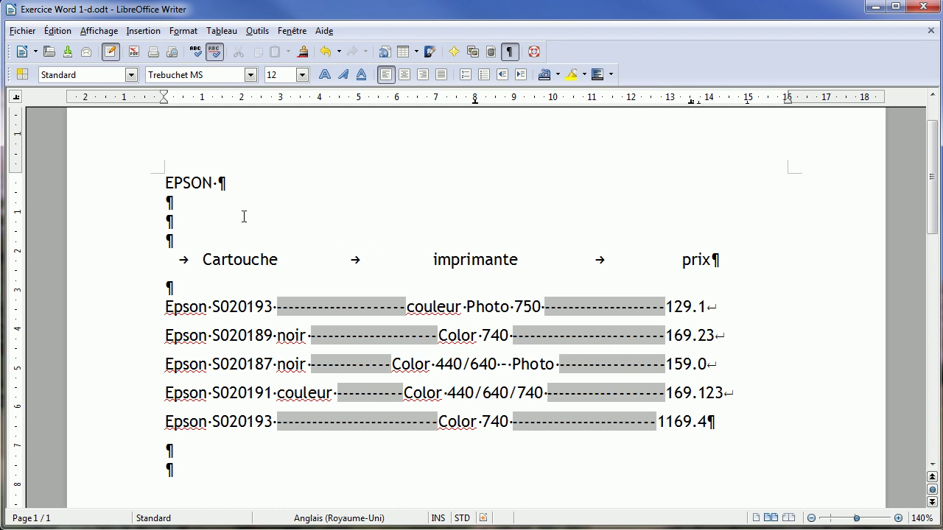
- Insert the © special character in Trebuchet MS after the title EPSON
{"action": "left_click", "coordinate": [242, 182]}
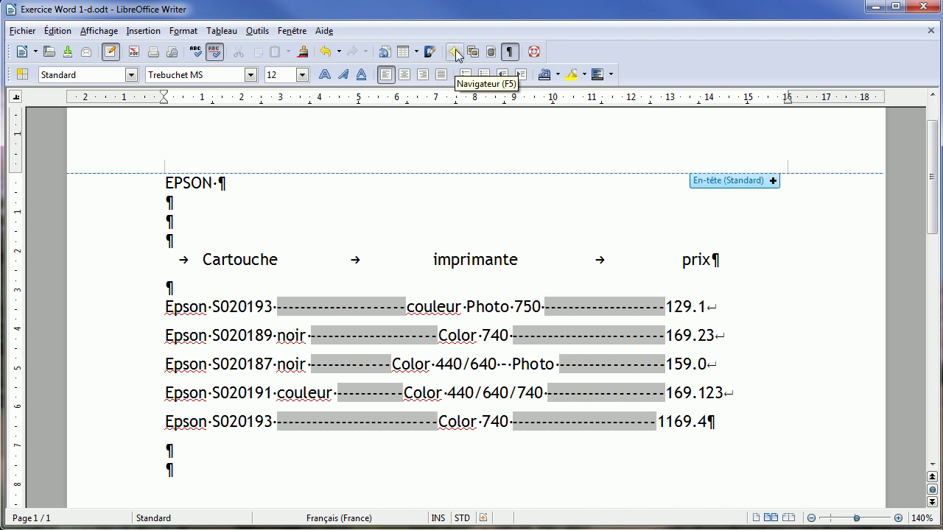
{"action": "left_click", "coordinate": [144, 30]}
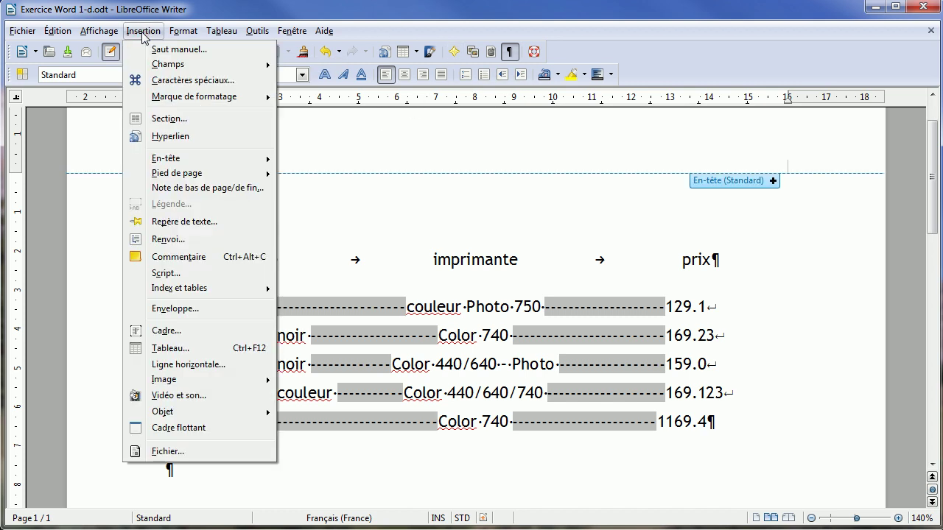
{"action": "left_click", "coordinate": [180, 81]}
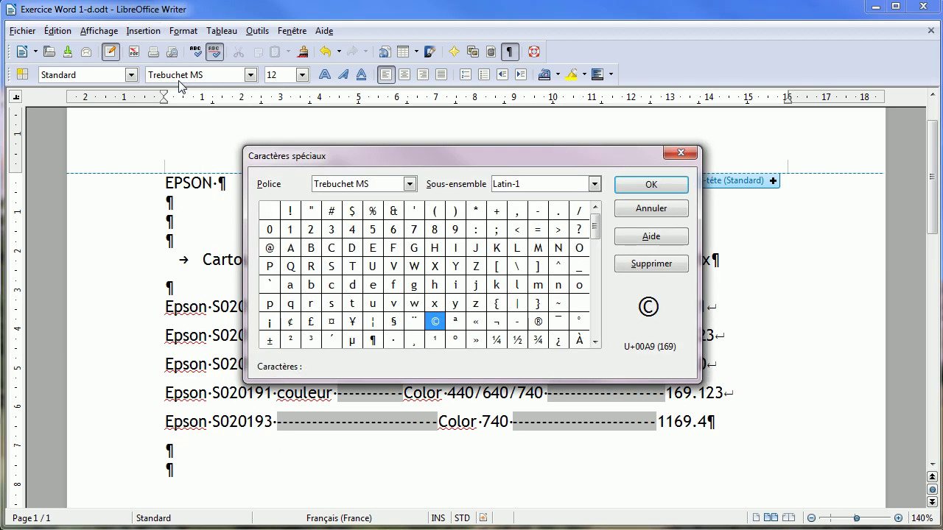
{"action": "left_click", "coordinate": [410, 184]}
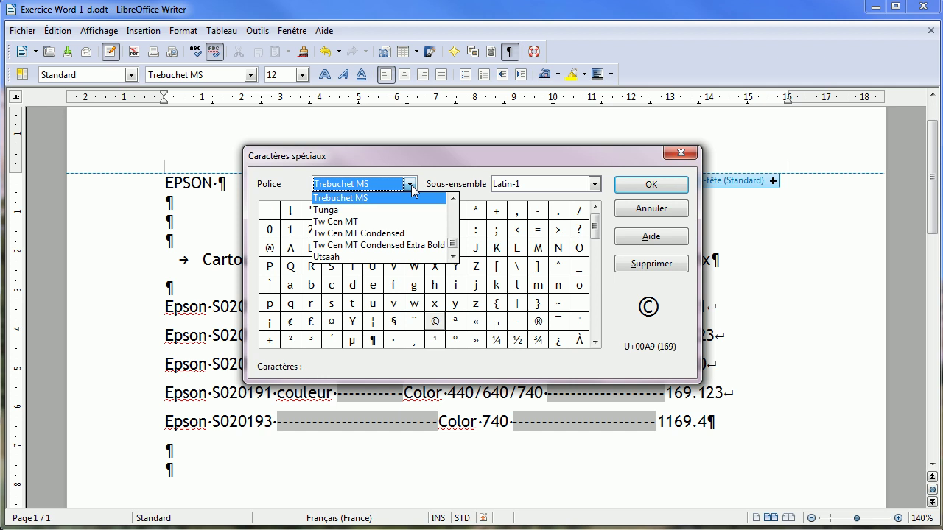
{"action": "left_click", "coordinate": [413, 189]}
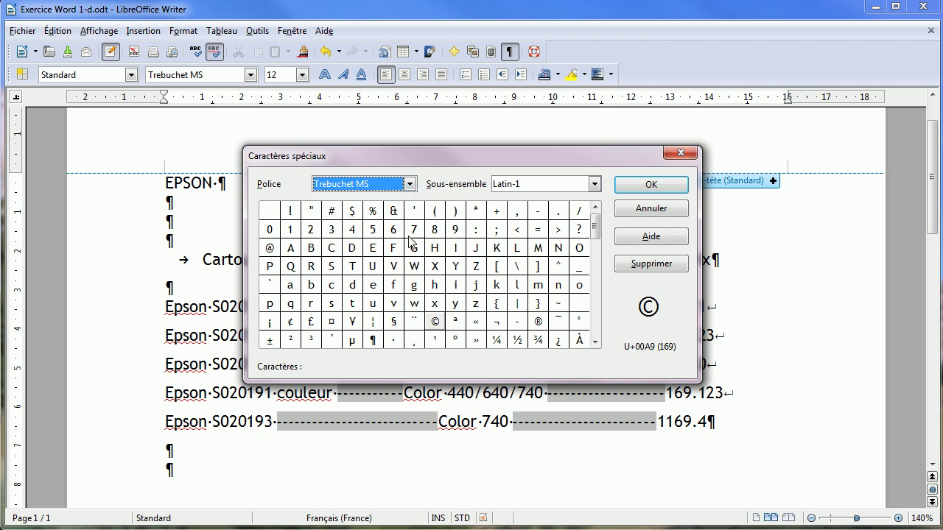
{"action": "left_click", "coordinate": [436, 322]}
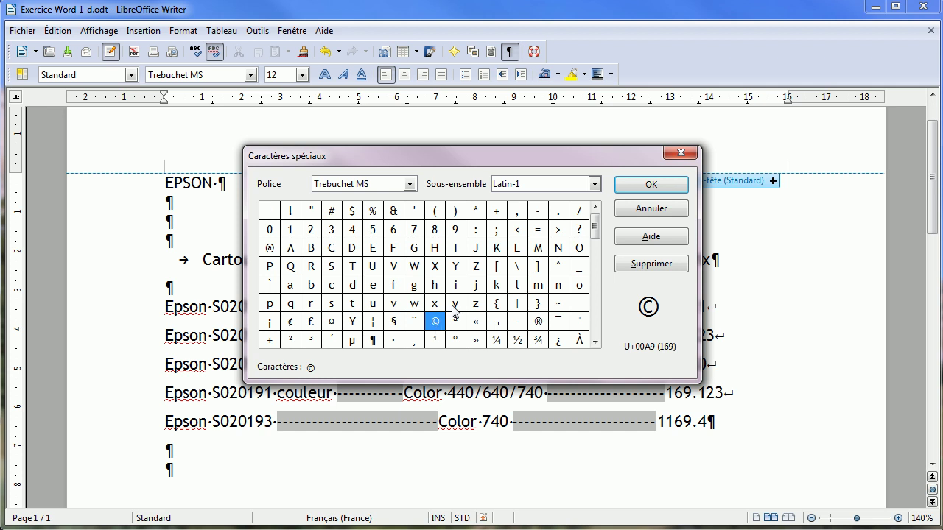
{"action": "left_click", "coordinate": [650, 193]}
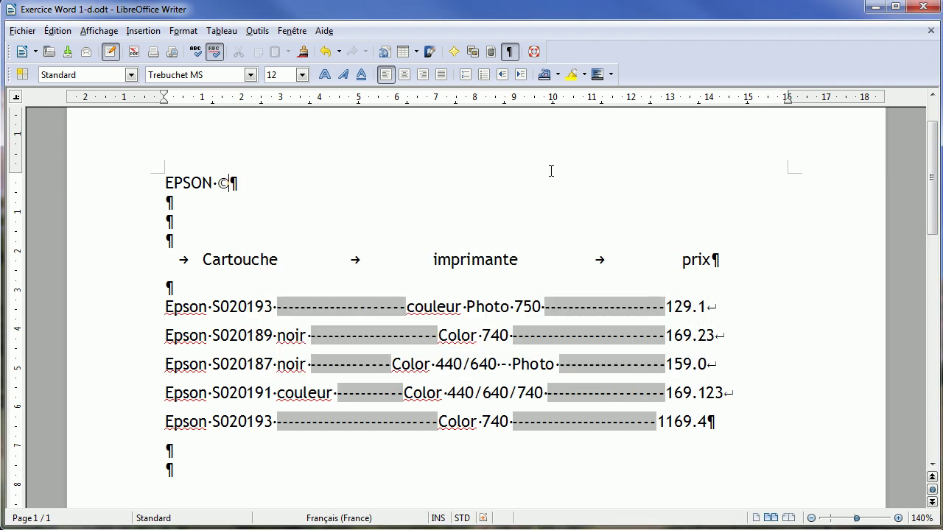
- Set the font size of the title EPSON © to 16
{"action": "left_click_drag", "start_coordinate": [75, 190], "coordinate": [267, 189]}
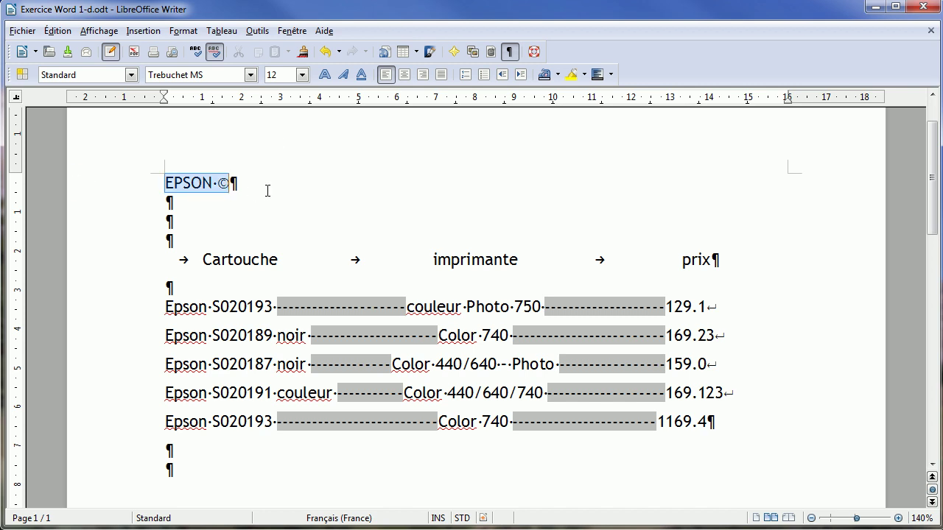
{"action": "left_click", "coordinate": [302, 74]}
{"action": "left_click", "coordinate": [279, 194]}
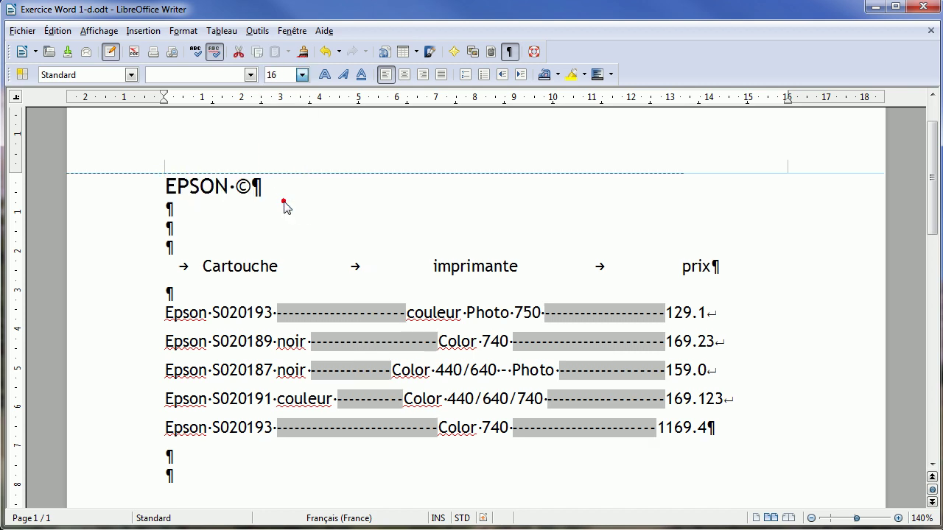
- Set the font size of the title EPSON © to 24
{"action": "left_click", "coordinate": [302, 75]}
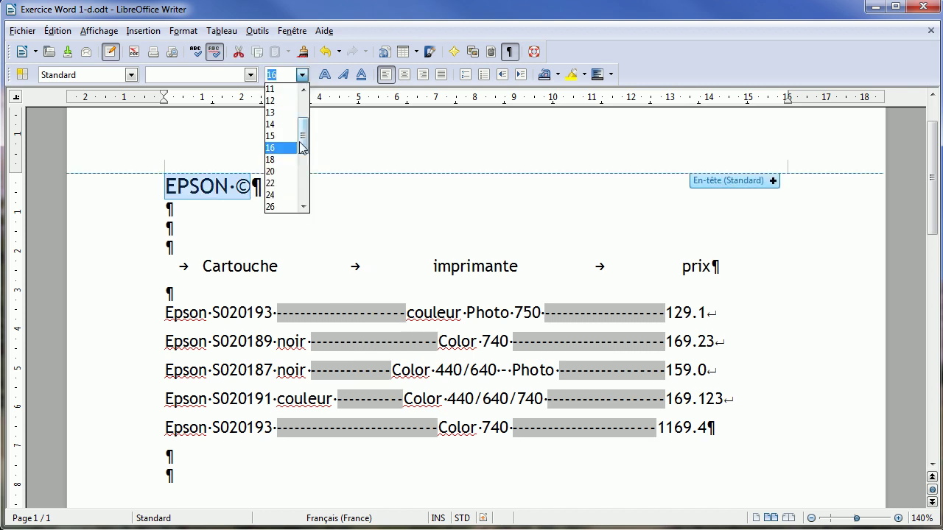
{"action": "left_click", "coordinate": [281, 200]}
{"action": "left_click", "coordinate": [341, 218]}
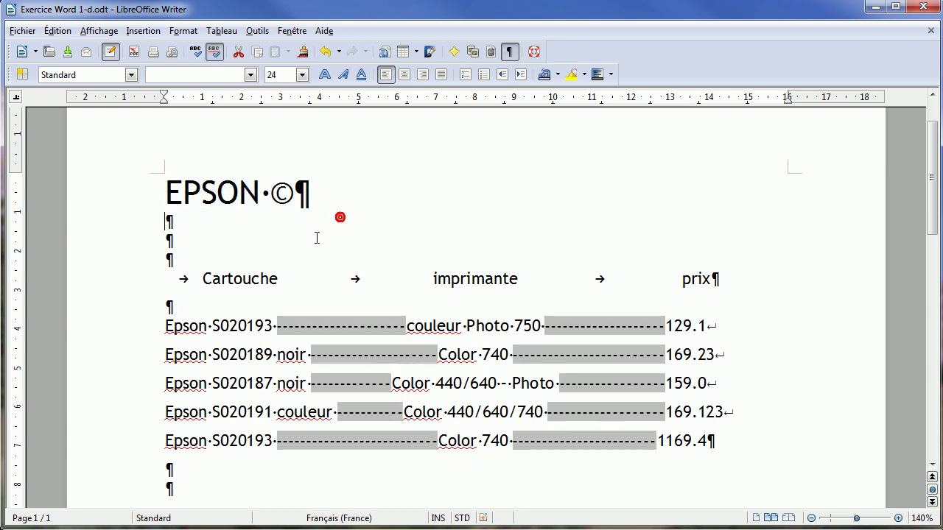
- Format the © symbol in the title as a subscript (Indice) with automatic lowering and 58% relative size
{"action": "left_click_drag", "start_coordinate": [268, 193], "coordinate": [294, 193]}
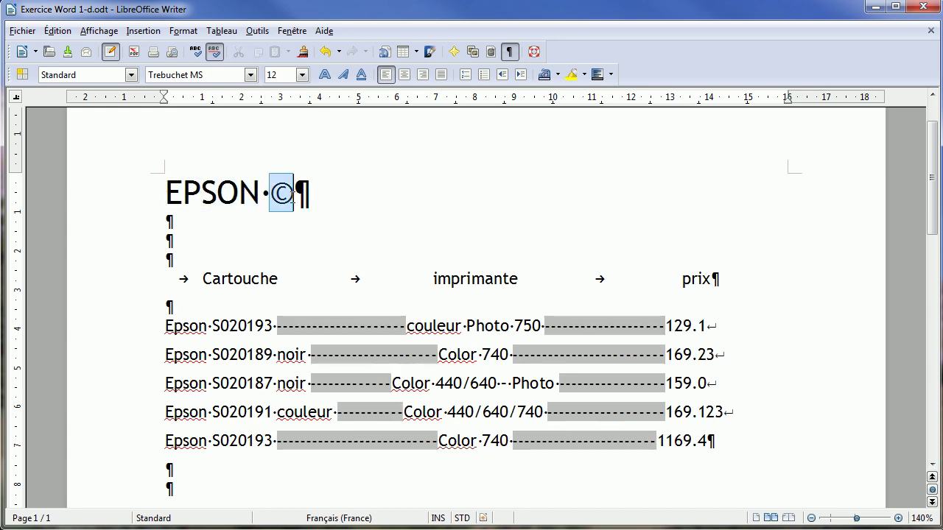
{"action": "left_click", "coordinate": [193, 31]}
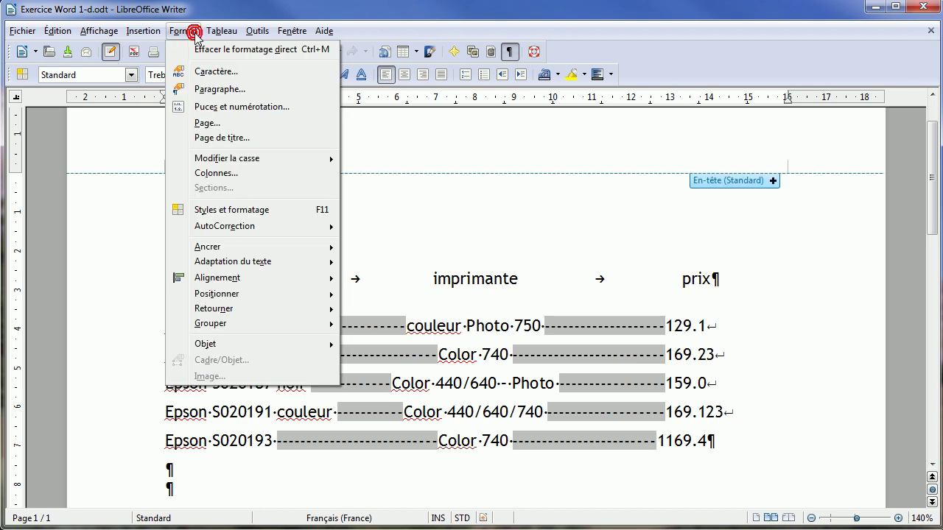
{"action": "left_click", "coordinate": [208, 73]}
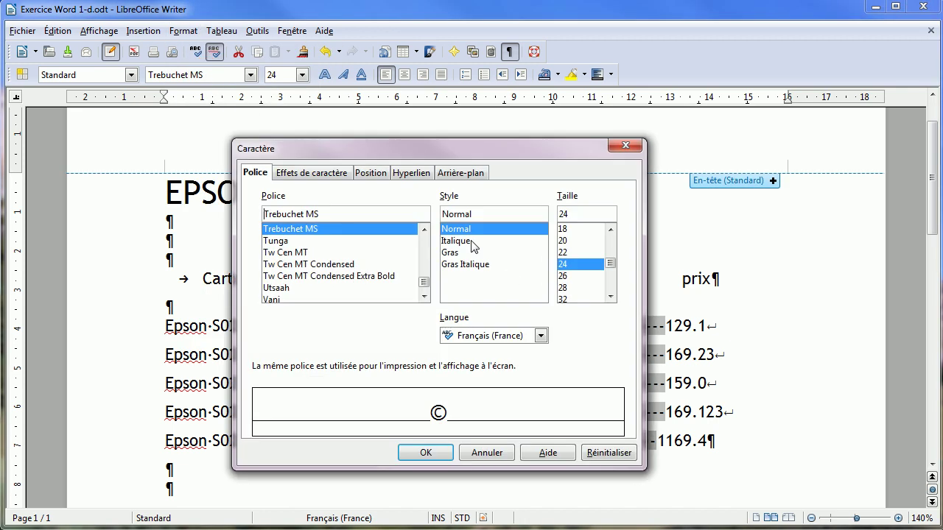
{"action": "left_click", "coordinate": [331, 177]}
{"action": "left_click", "coordinate": [370, 174]}
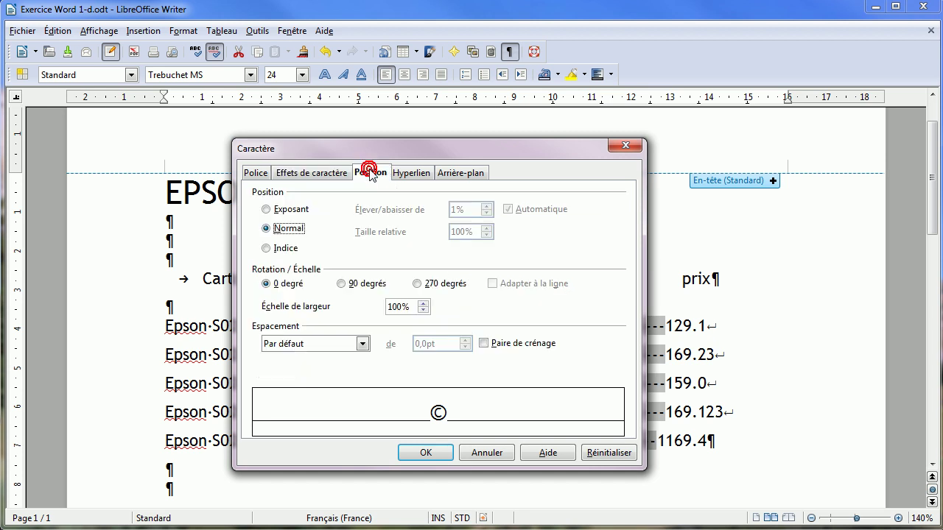
{"action": "left_click", "coordinate": [282, 250]}
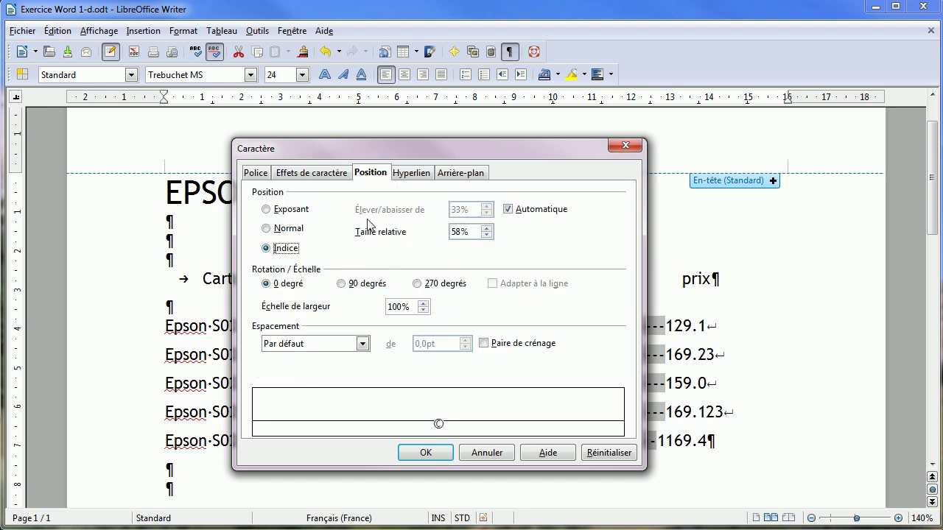
{"action": "left_click_drag", "start_coordinate": [408, 156], "coordinate": [576, 172]}
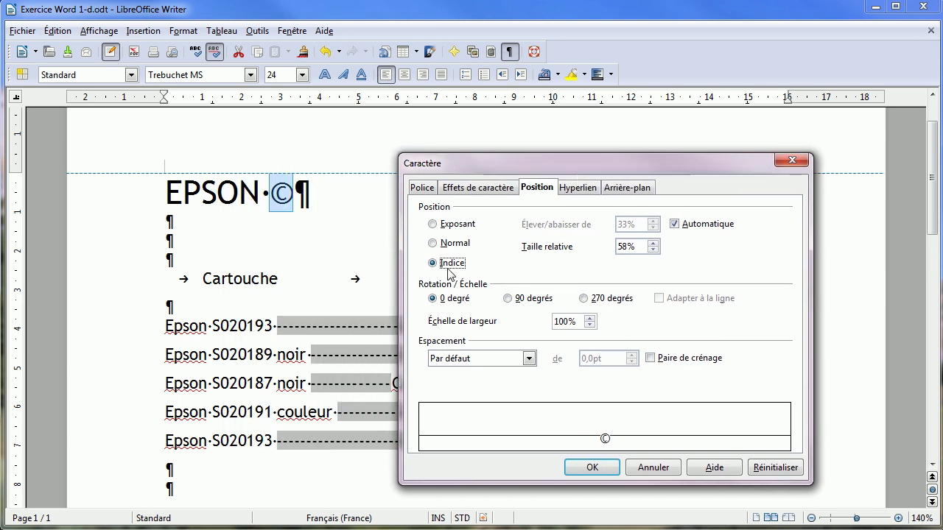
{"action": "left_click", "coordinate": [597, 467]}
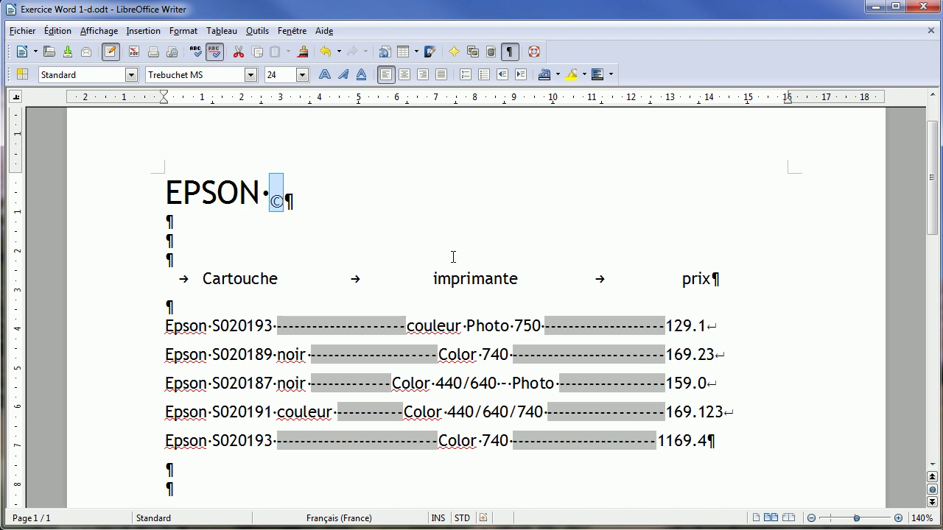
{"action": "left_click", "coordinate": [242, 233]}
- Insert the image LibO_Logo_Highres_Color.png from the Images library at the last empty paragraph below the cartridge list
{"action": "scroll", "coordinate": [244, 237], "scroll_direction": "down", "scroll_amount": 3}
{"action": "left_click", "coordinate": [213, 184]}
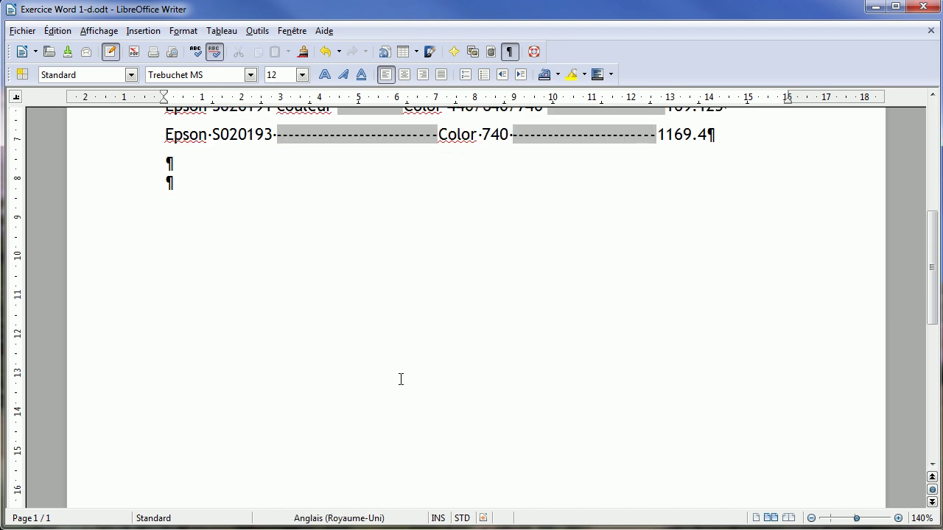
{"action": "scroll", "coordinate": [401, 379], "scroll_direction": "up", "scroll_amount": 2}
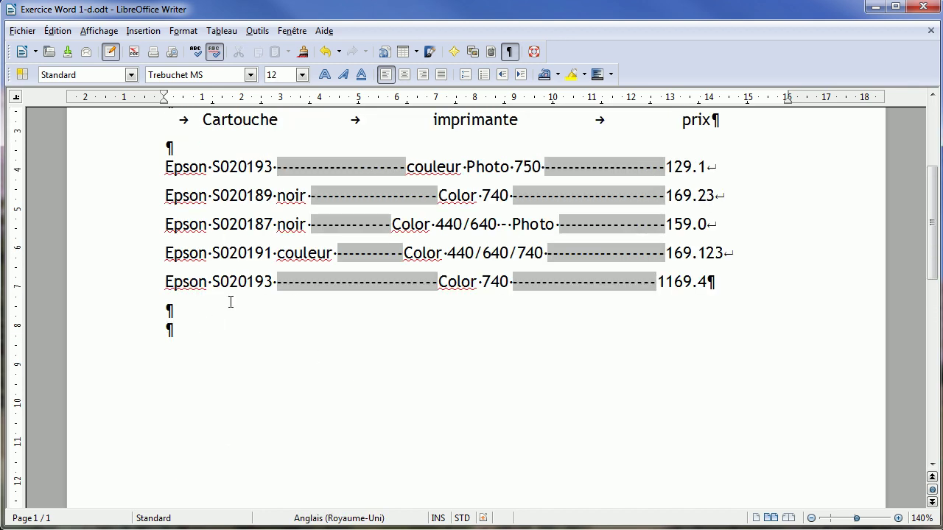
{"action": "left_click", "coordinate": [143, 31]}
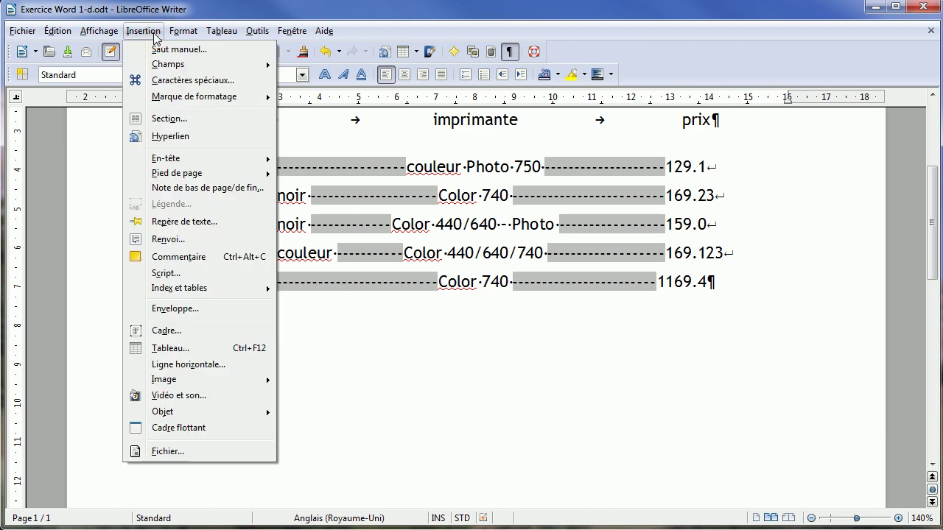
{"action": "mouse_move", "coordinate": [243, 380]}
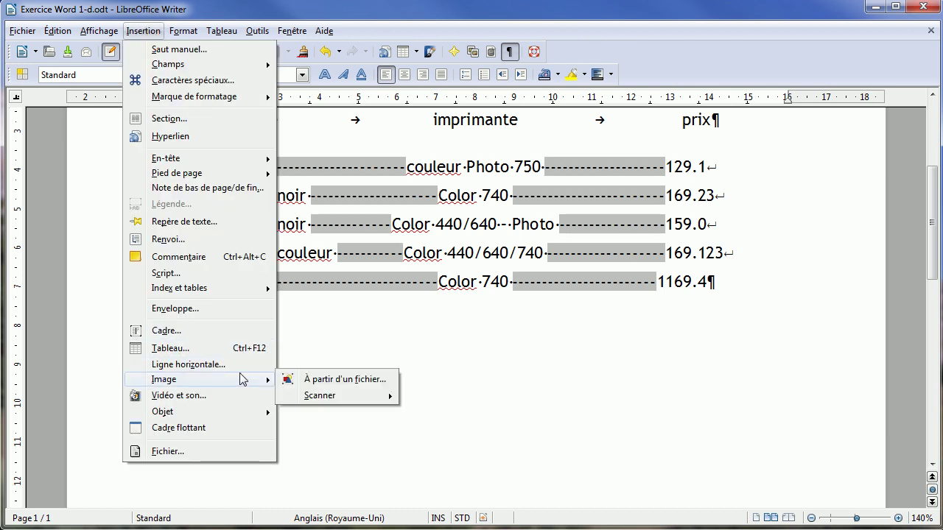
{"action": "left_click", "coordinate": [352, 381]}
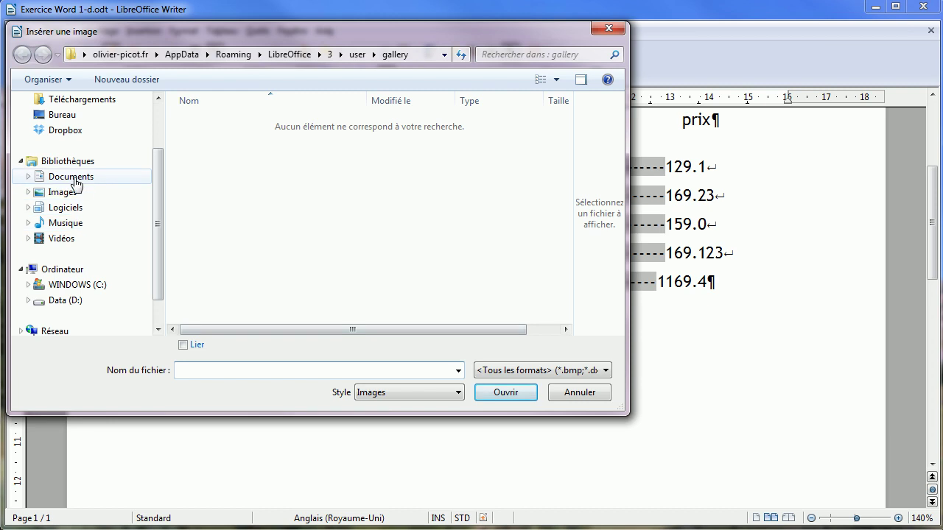
{"action": "left_click", "coordinate": [65, 193]}
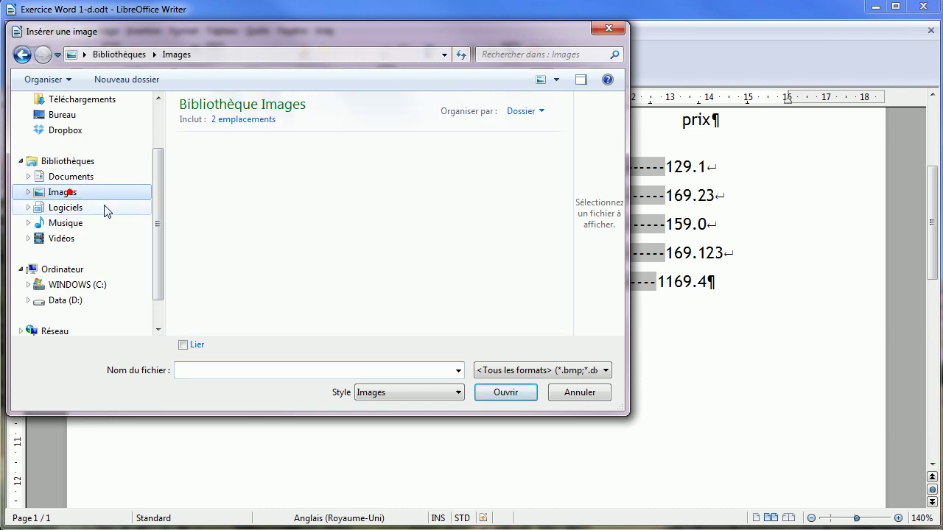
{"action": "left_click_drag", "start_coordinate": [566, 153], "coordinate": [566, 244]}
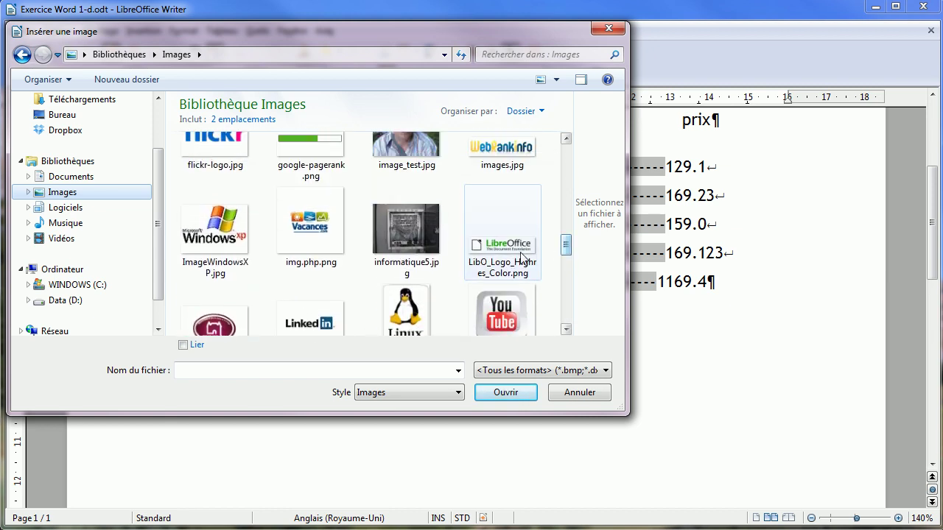
{"action": "left_click", "coordinate": [518, 254]}
{"action": "left_click", "coordinate": [505, 392]}
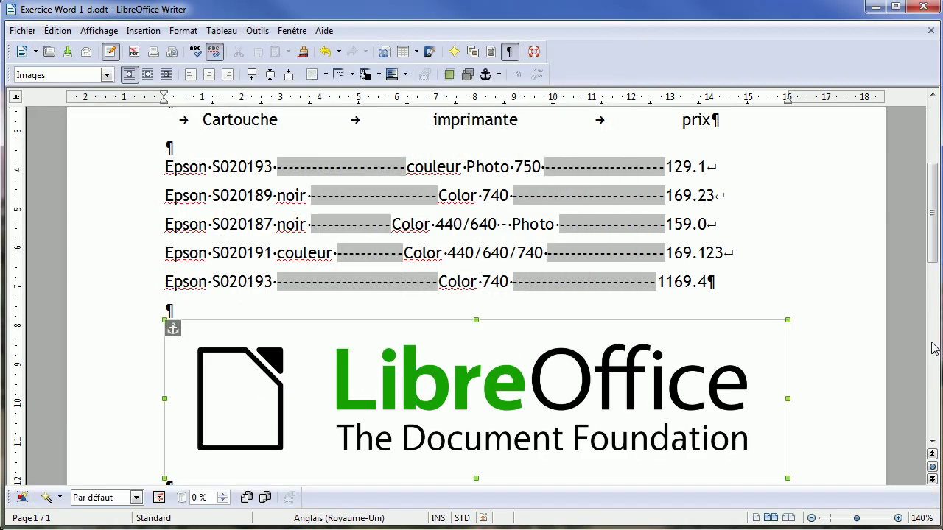
- Shrink the LibreOffice logo below the cartridge list proportionally to about 7,11 x 1,75 cm and deselect it
{"action": "left_click_drag", "start_coordinate": [933, 254], "coordinate": [930, 269]}
{"action": "left_click_drag", "start_coordinate": [786, 425], "coordinate": [556, 368]}
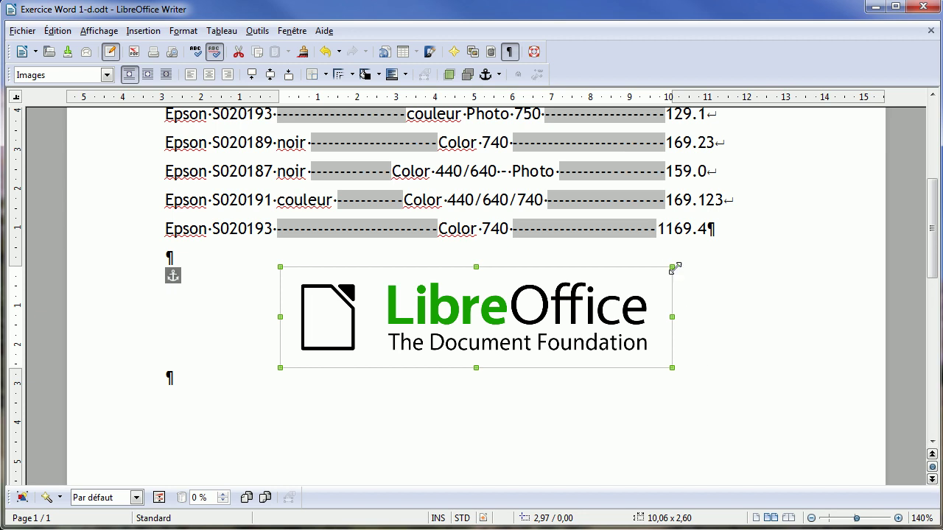
{"action": "left_click_drag", "start_coordinate": [671, 368], "coordinate": [601, 332]}
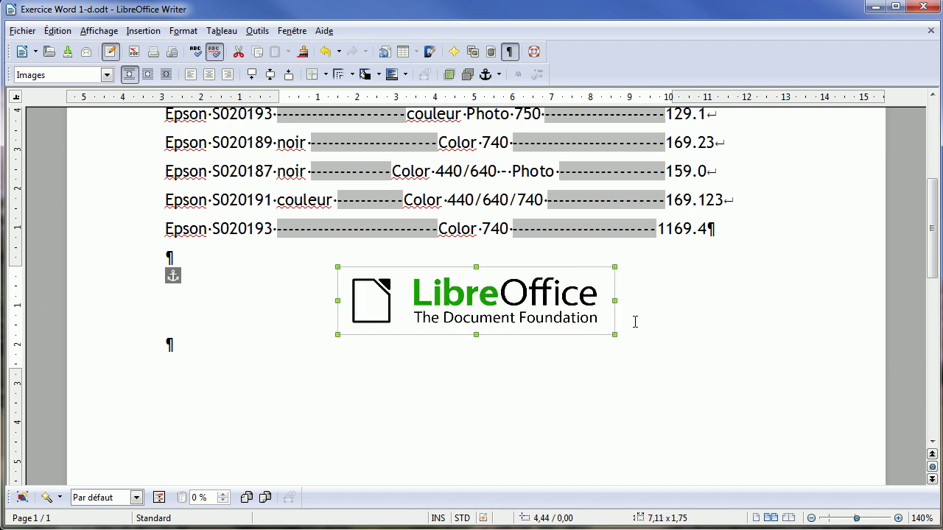
{"action": "left_click", "coordinate": [233, 348]}
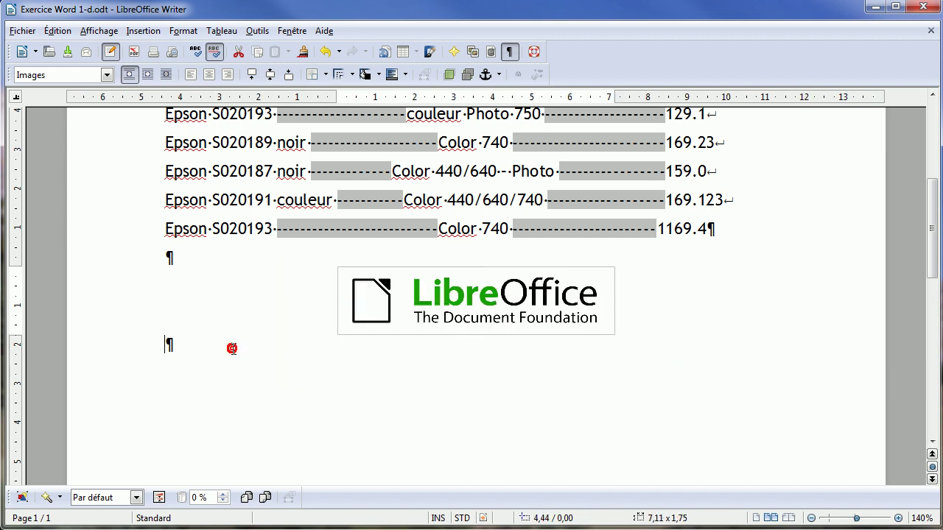
{"action": "scroll", "coordinate": [684, 368], "scroll_direction": "up", "scroll_amount": 5}
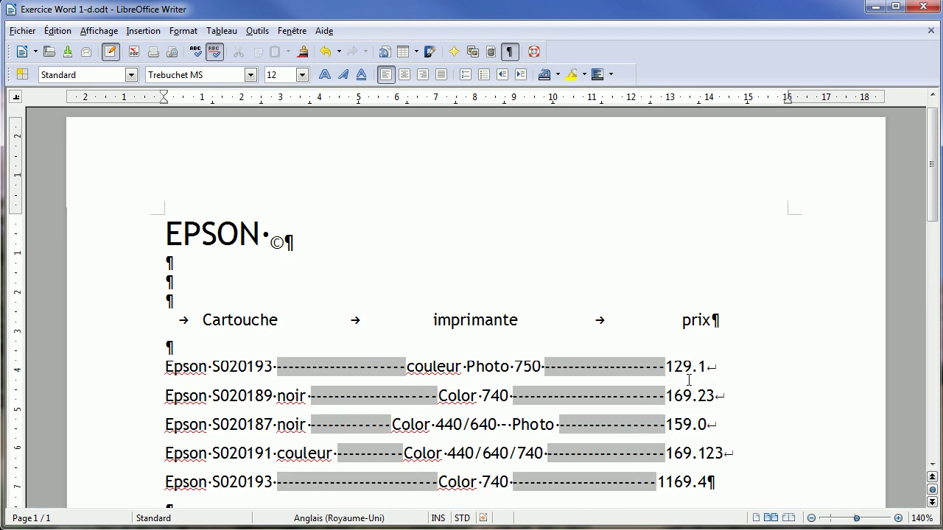
{"action": "left_click", "coordinate": [735, 321]}
{"action": "scroll", "coordinate": [729, 345], "scroll_direction": "down", "scroll_amount": 3}
{"action": "scroll", "coordinate": [609, 309], "scroll_direction": "up", "scroll_amount": 3}
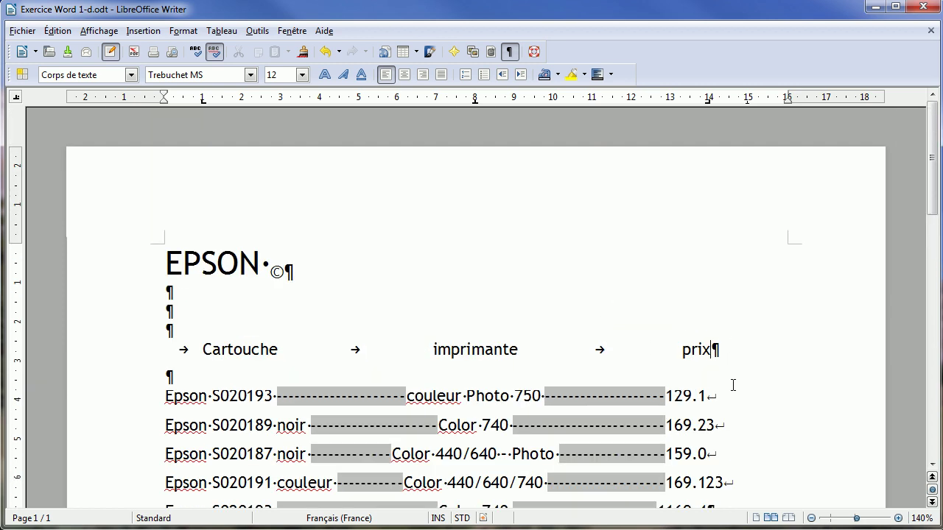